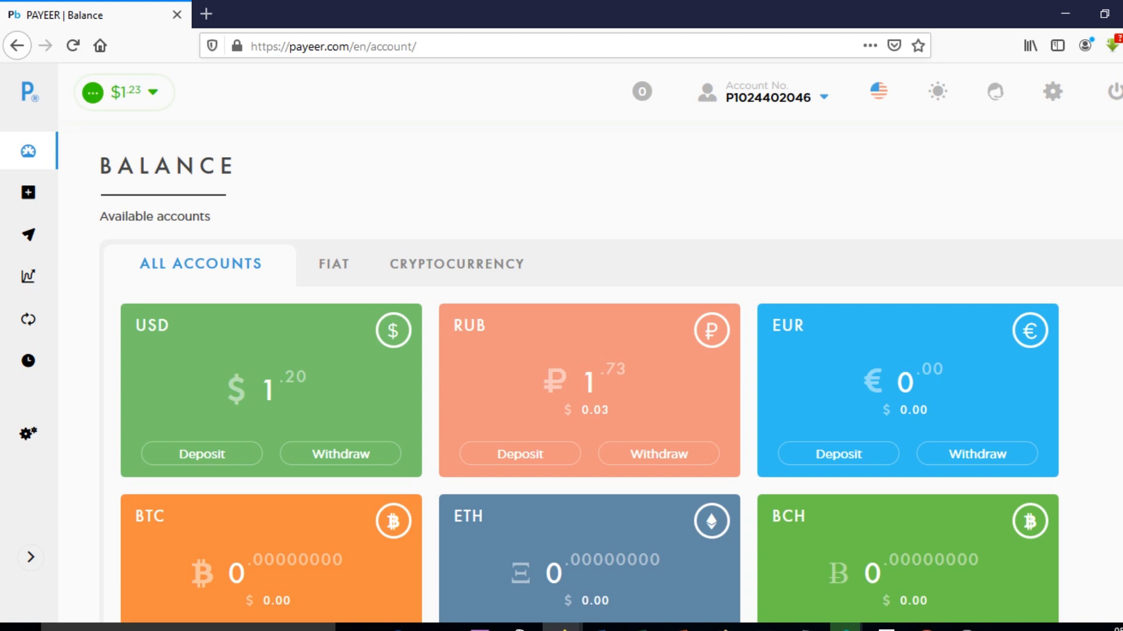
# Step: Go from the balance overview to the Add funds page using the plus icon in the sidebar
pyautogui.click(28, 193)
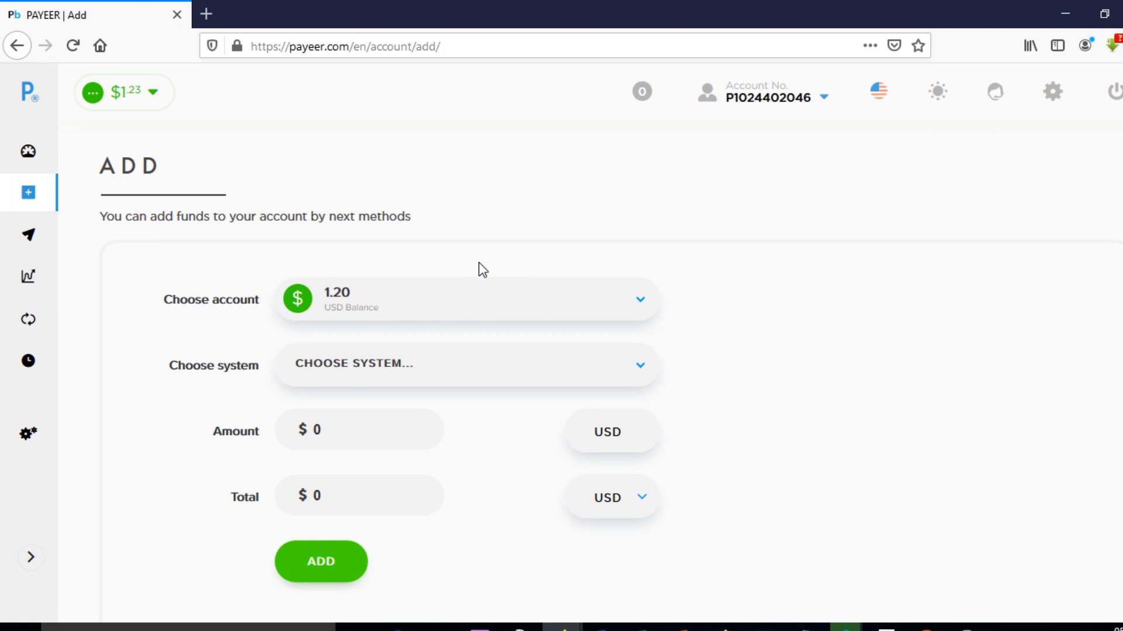
# Step: Keep USD Balance as the account to fund and choose VISA as the payment system
pyautogui.click(456, 299)
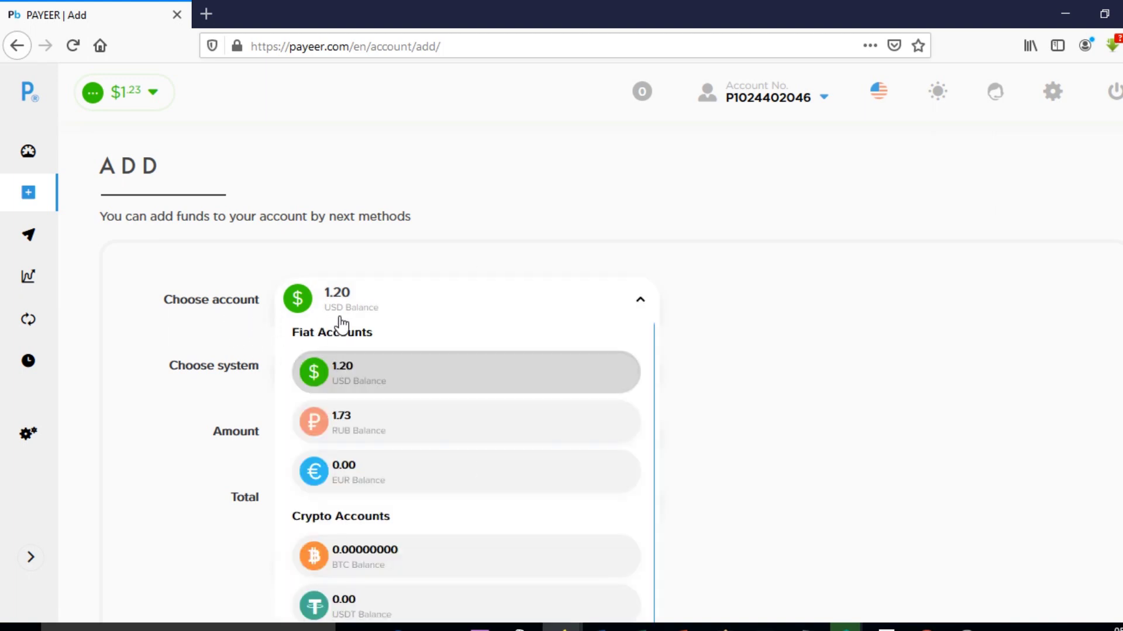
pyautogui.click(348, 381)
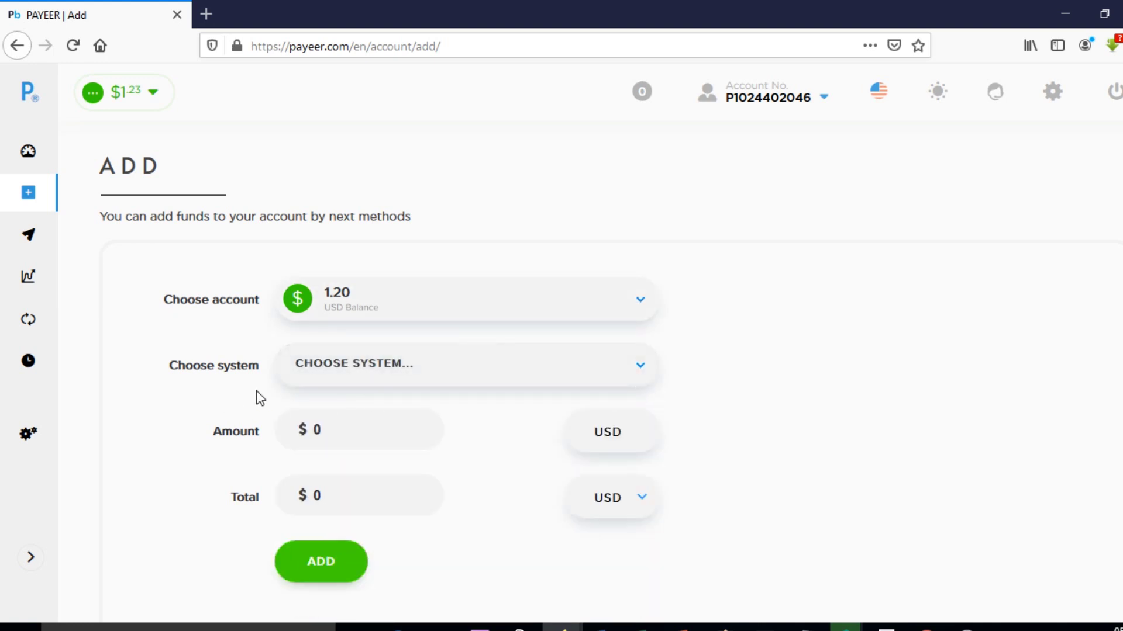
pyautogui.click(640, 369)
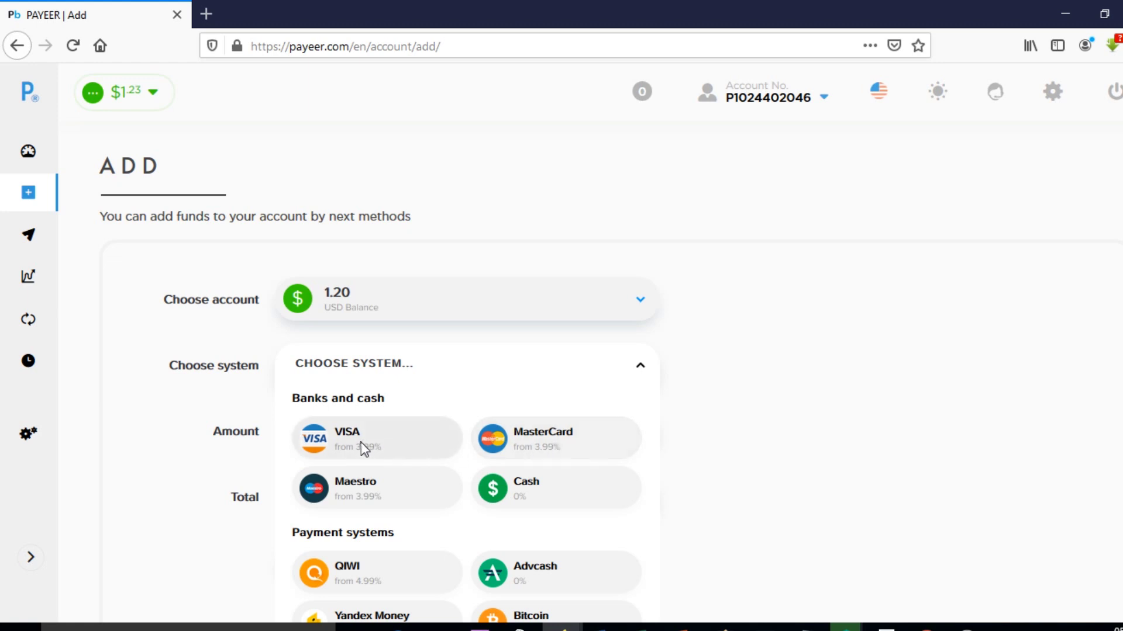
pyautogui.click(345, 447)
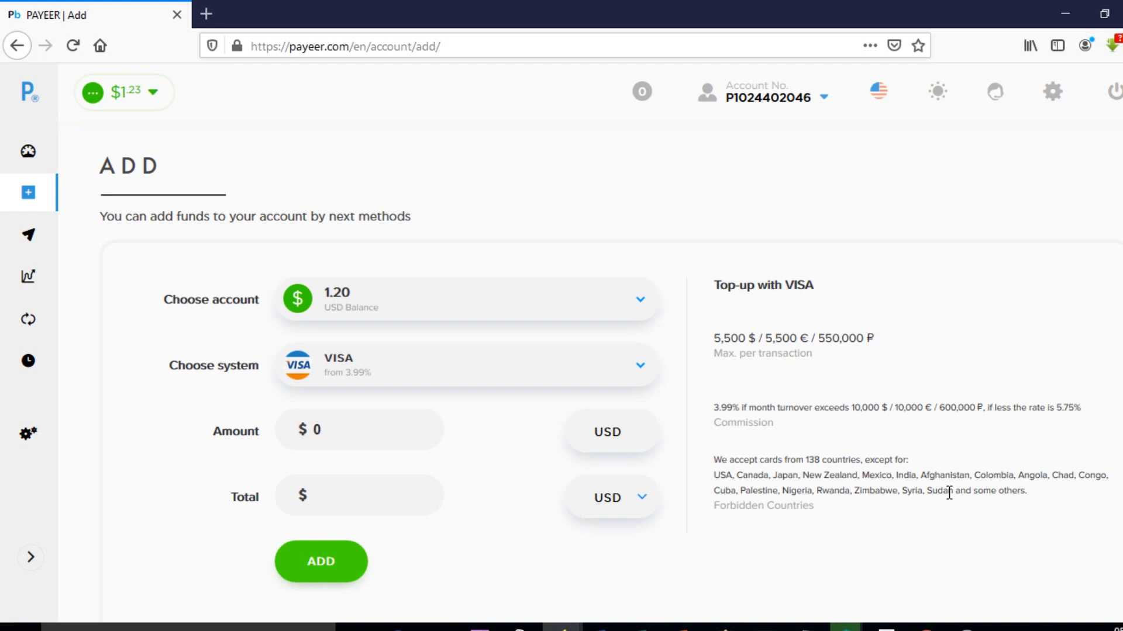
pyautogui.hotkey('ctrl', '+')
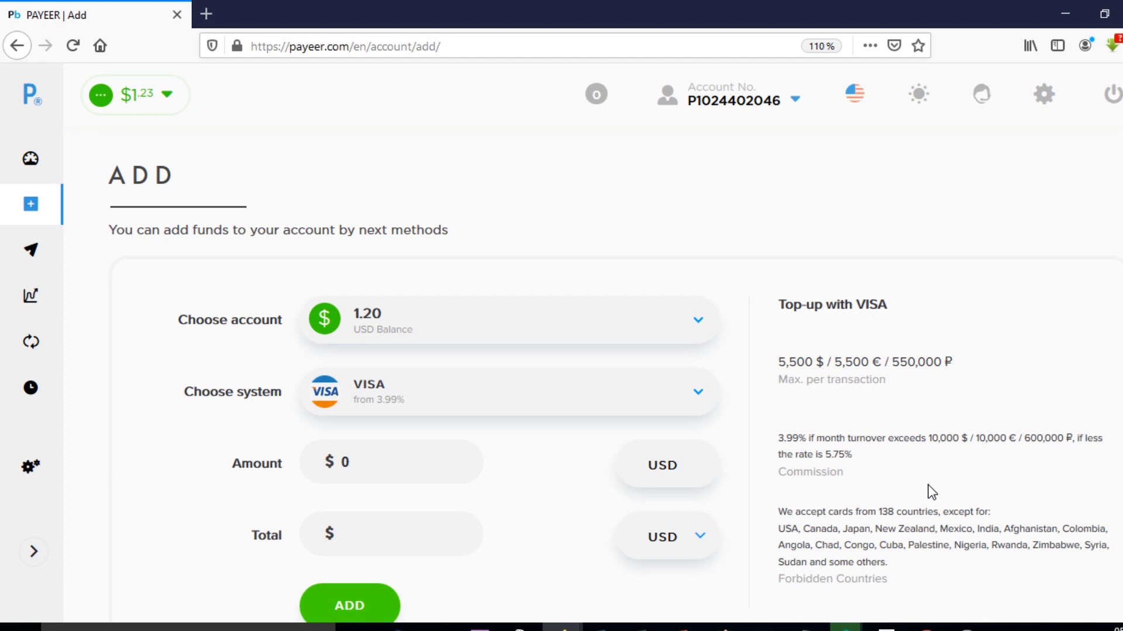
pyautogui.hotkey('ctrl', '+')
pyautogui.hotkey('ctrl', '+')
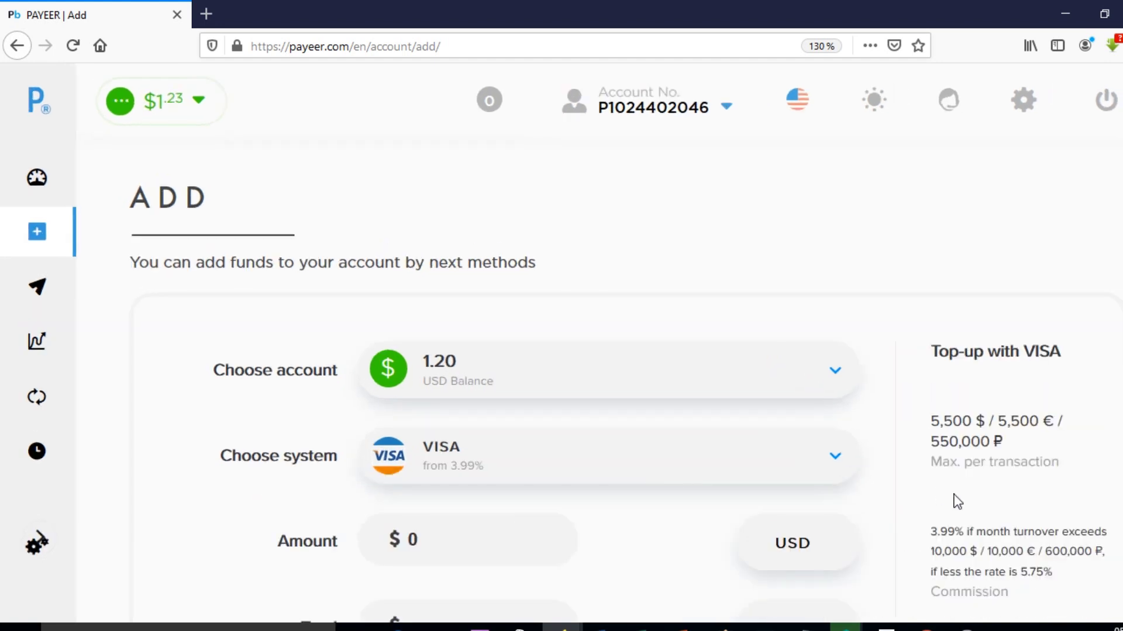
pyautogui.moveTo(1006, 462); pyautogui.dragTo(1098, 401)
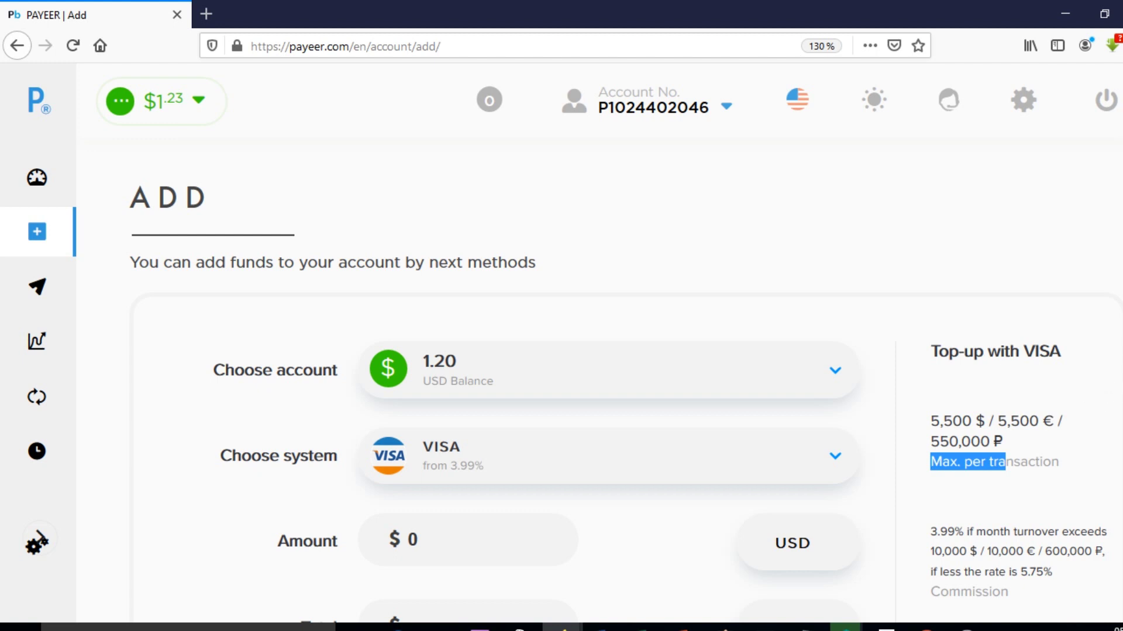
pyautogui.scroll(-5, 585, 380)
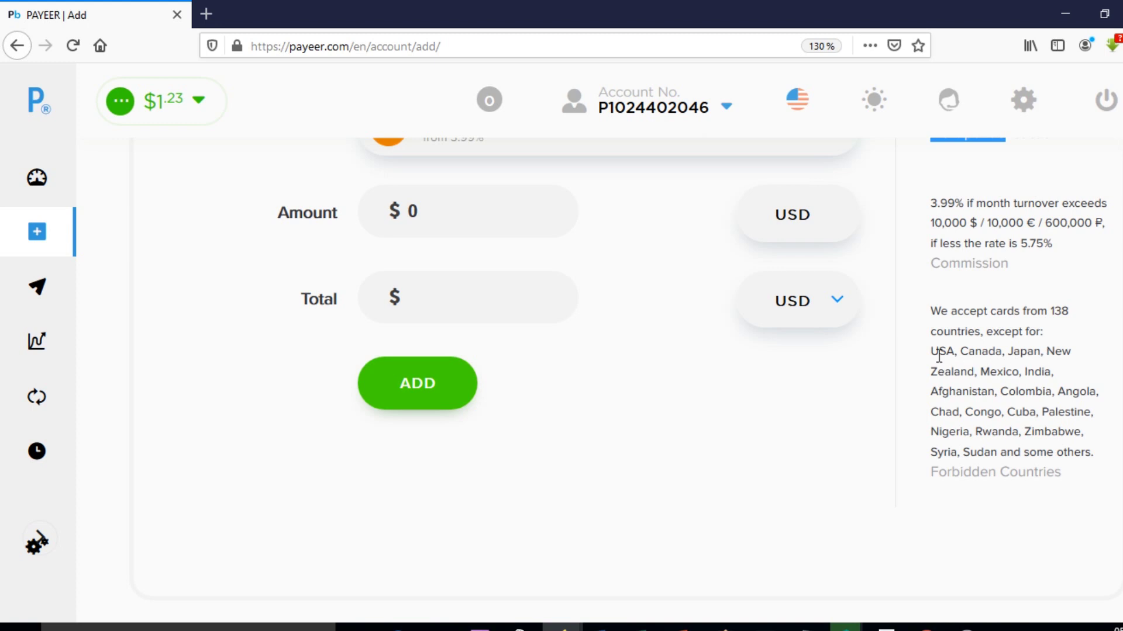
pyautogui.moveTo(930, 353); pyautogui.dragTo(1058, 375)
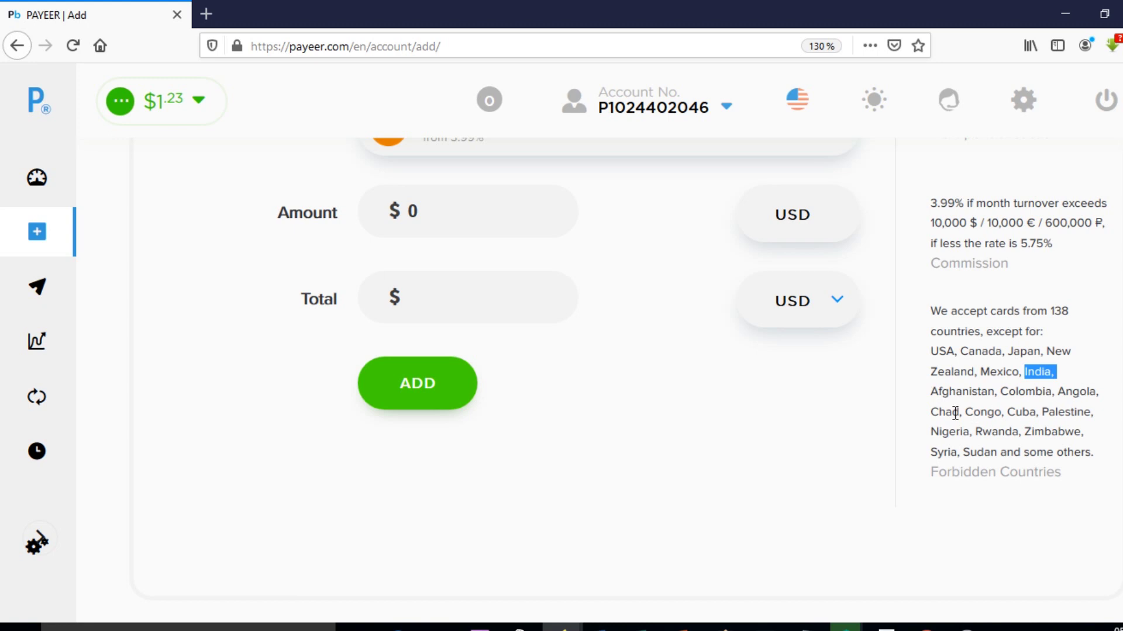
pyautogui.click(975, 415)
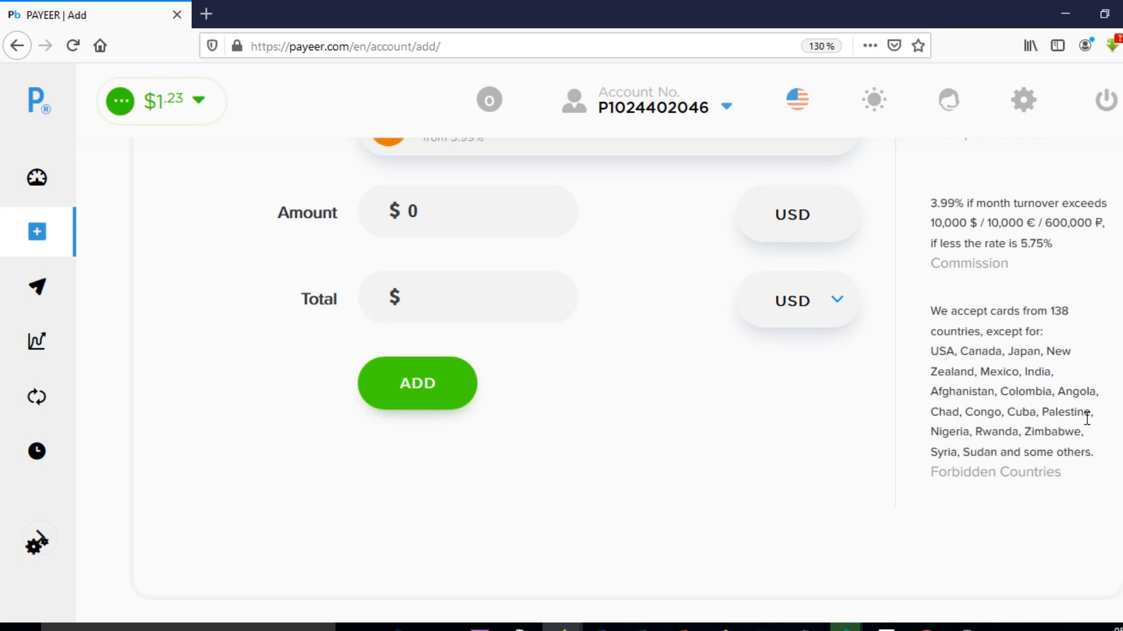
pyautogui.moveTo(936, 432); pyautogui.dragTo(1051, 433)
pyautogui.moveTo(964, 412); pyautogui.dragTo(940, 414)
pyautogui.moveTo(940, 414); pyautogui.dragTo(956, 433)
pyautogui.scroll(3, 729, 462)
pyautogui.scroll(-3, 728, 468)
pyautogui.scroll(2, 731, 474)
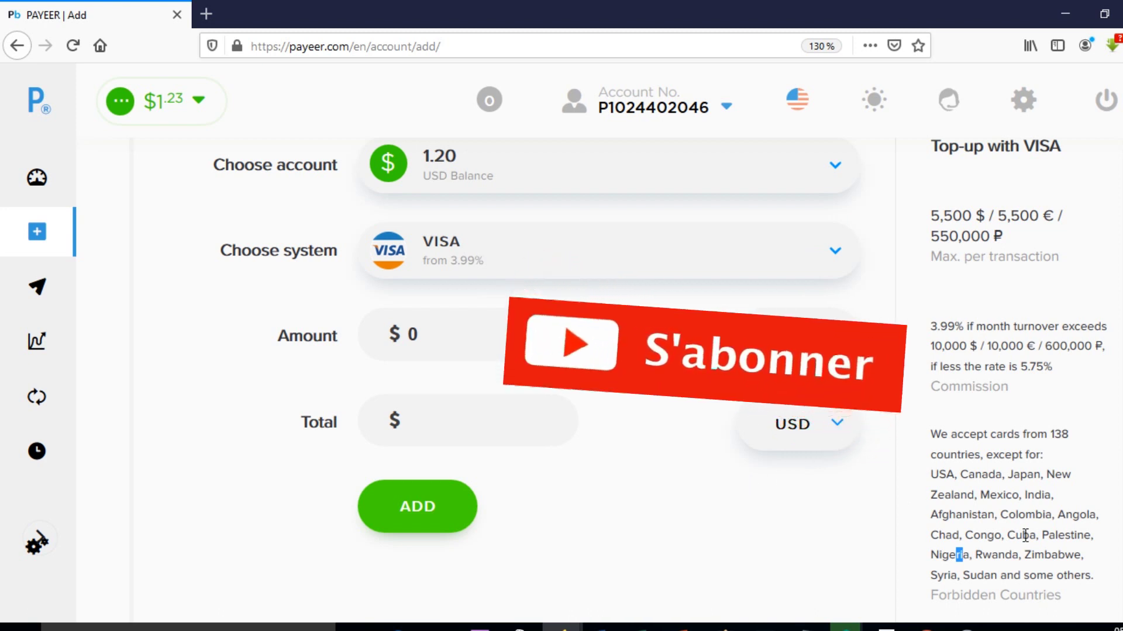
pyautogui.scroll(-2, 1023, 538)
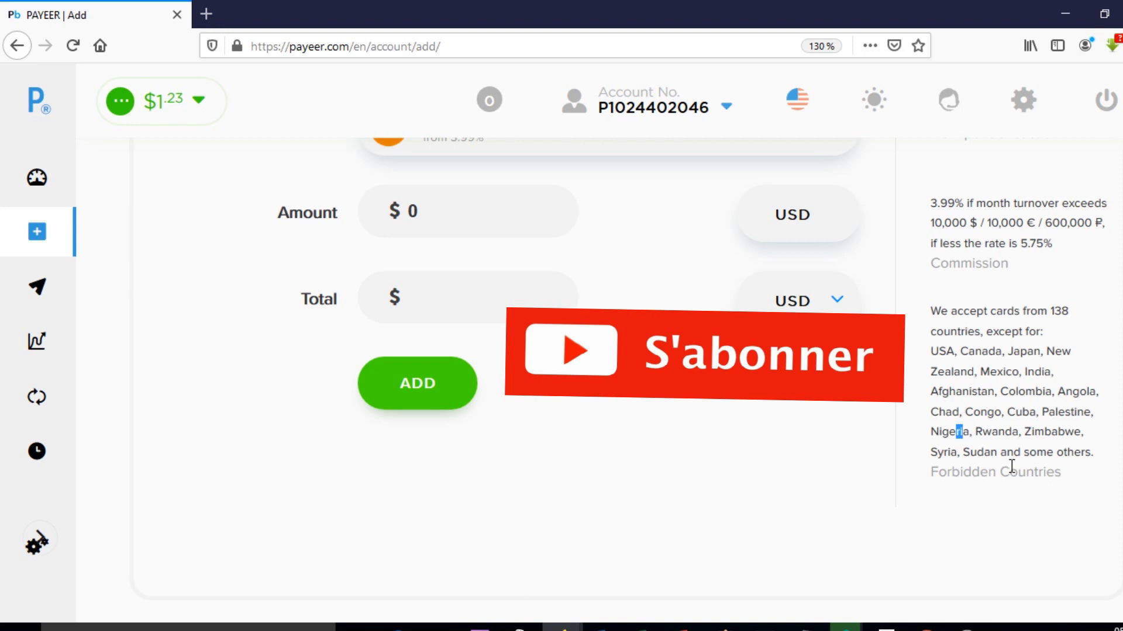
pyautogui.scroll(4, 1009, 459)
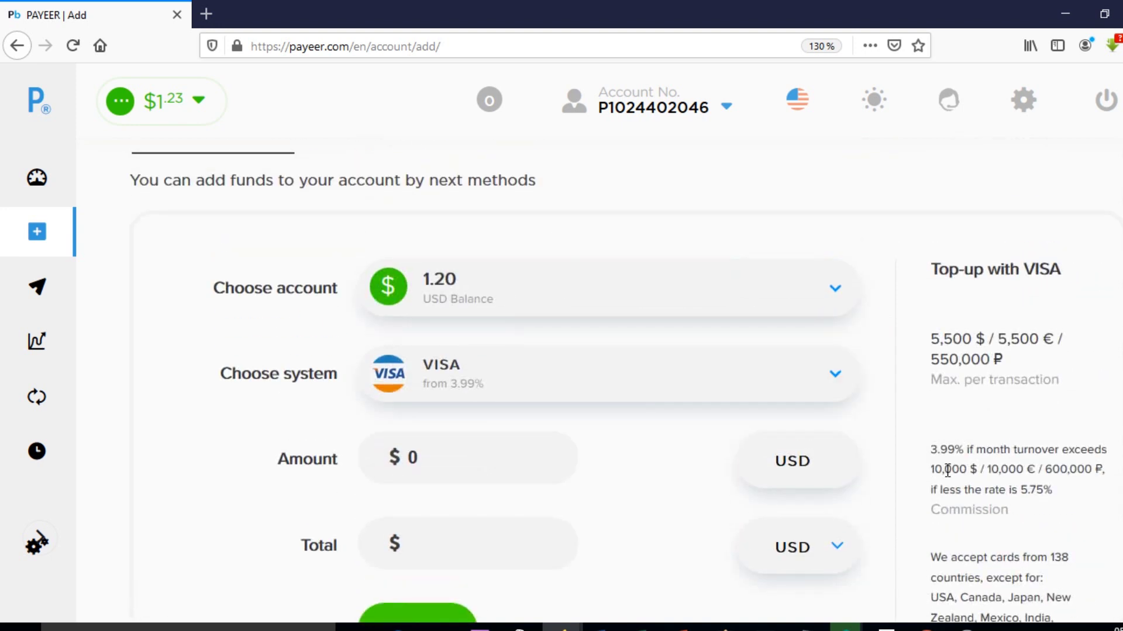
pyautogui.hotkey('ctrl', '-')
pyautogui.hotkey('ctrl', '-')
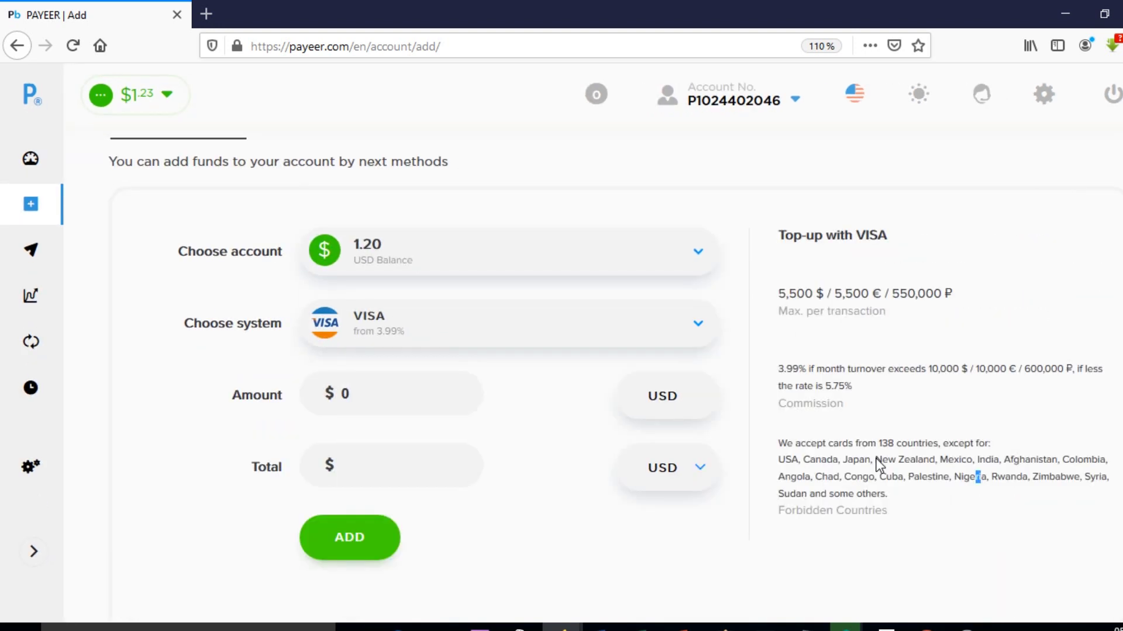
# Step: Replace the 0 in the Amount field with 50 so the total reads $52.99
pyautogui.hotkey('ctrl', '-')
pyautogui.hotkey('ctrl', '+')
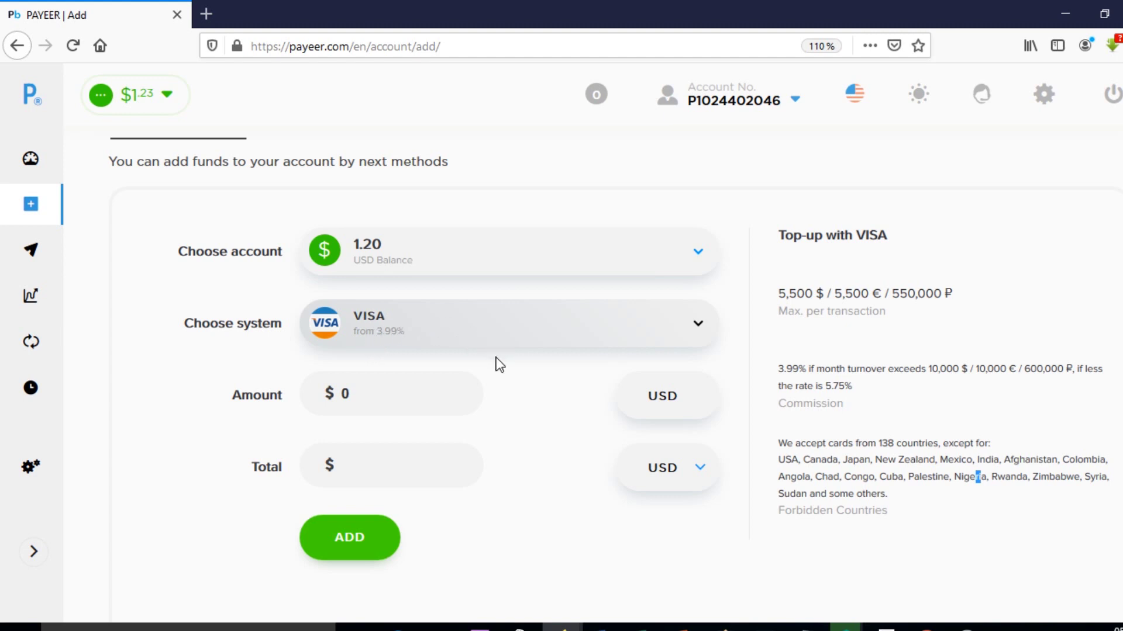
pyautogui.click(392, 392)
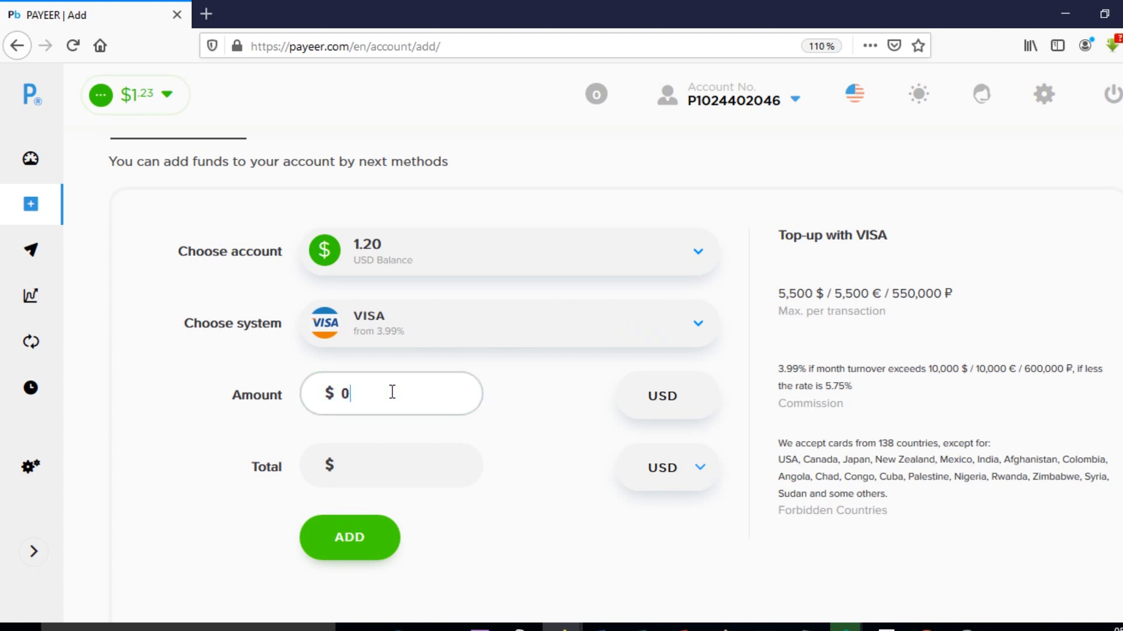
pyautogui.press('BackSpace')
pyautogui.write('50')
pyautogui.scroll(-1, 679, 534)
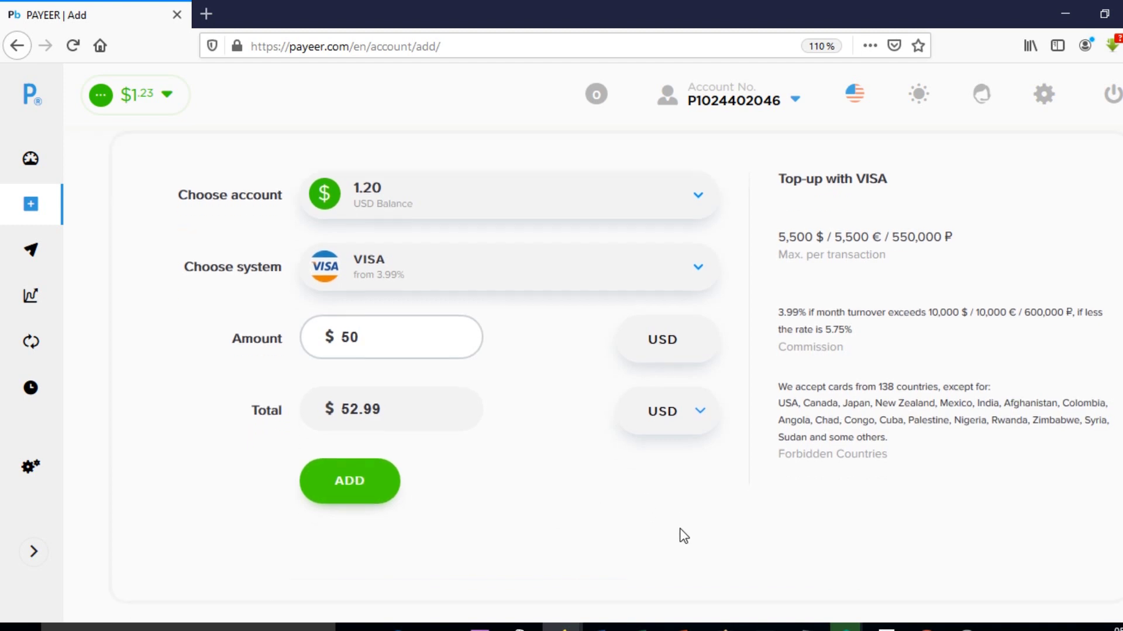
# Step: Submit the 50 USD VISA top-up request and scroll through the resulting invoice
pyautogui.click(368, 487)
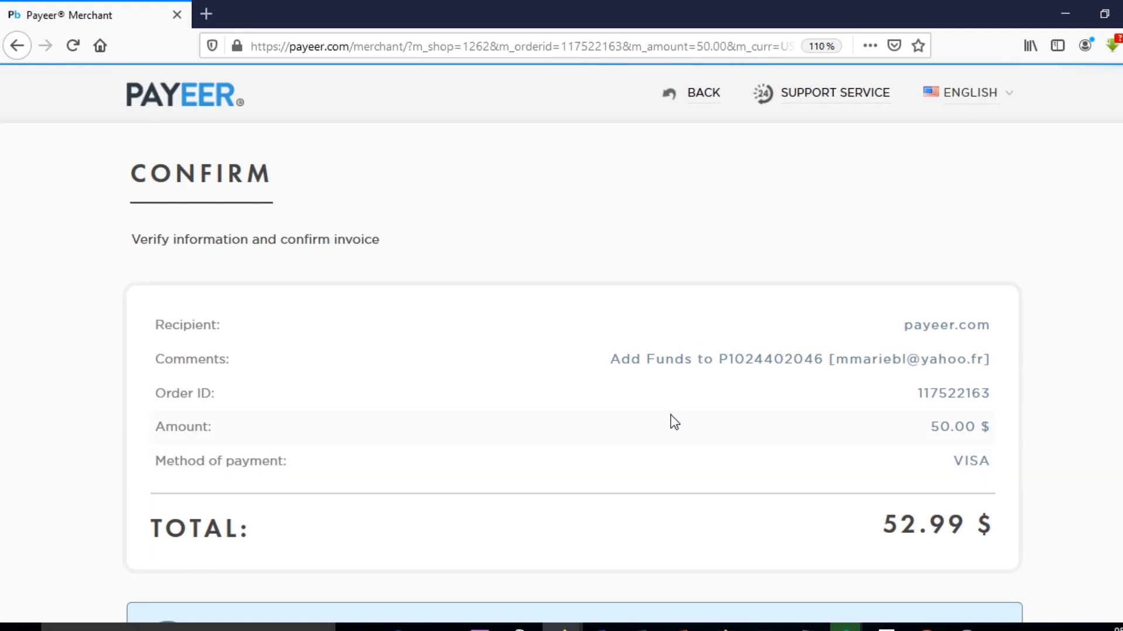
pyautogui.scroll(-3, 672, 421)
pyautogui.scroll(3, 672, 421)
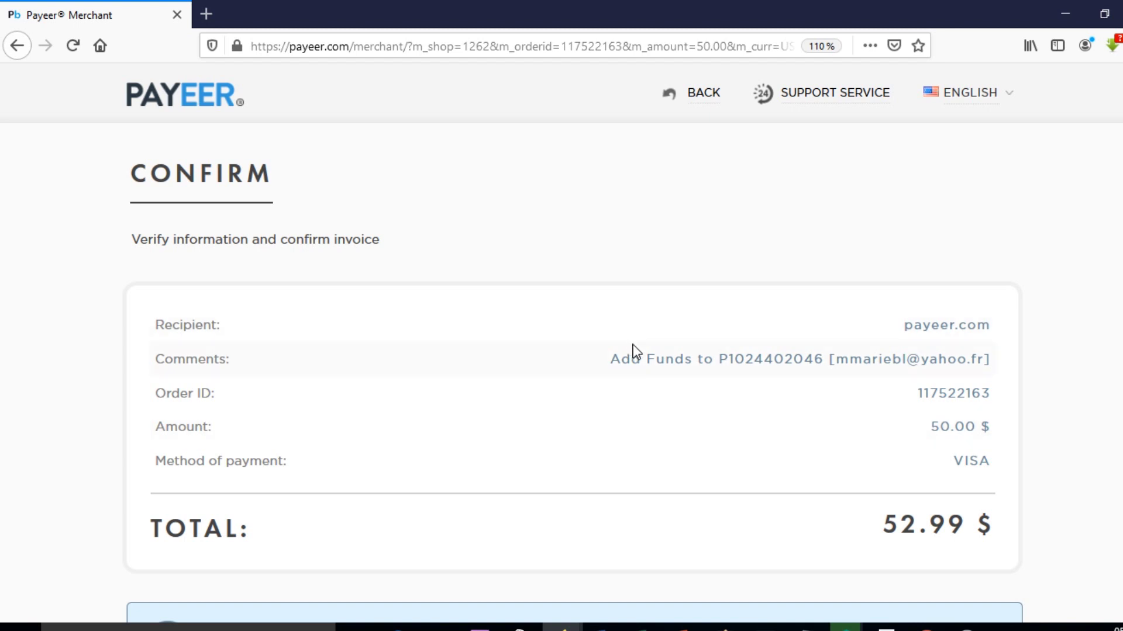
pyautogui.scroll(-2, 633, 346)
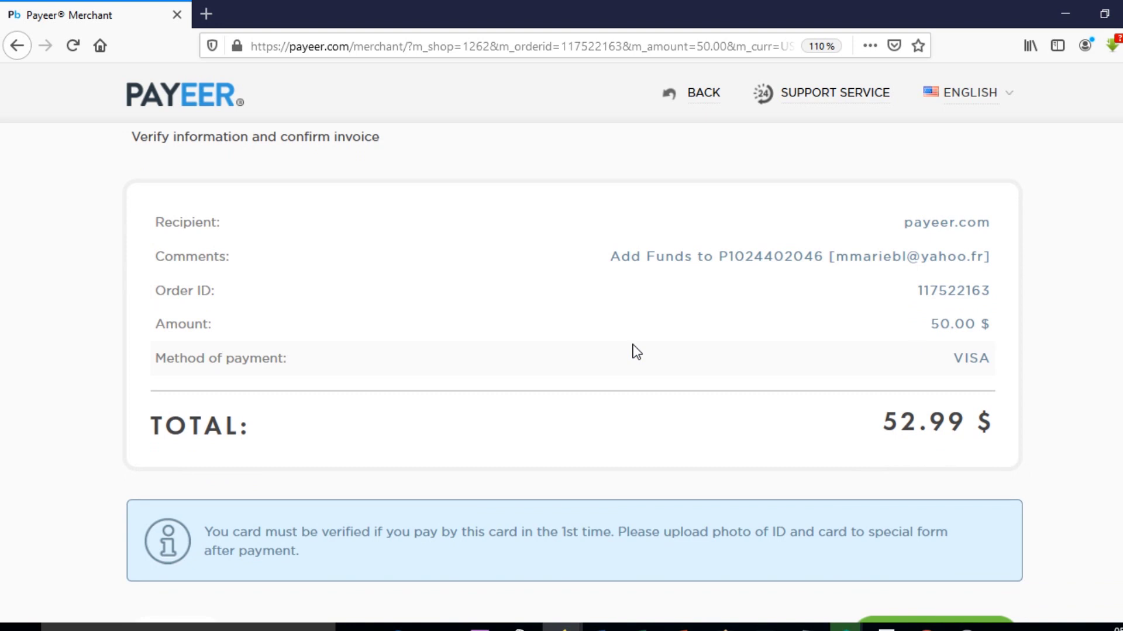
pyautogui.scroll(-1, 638, 357)
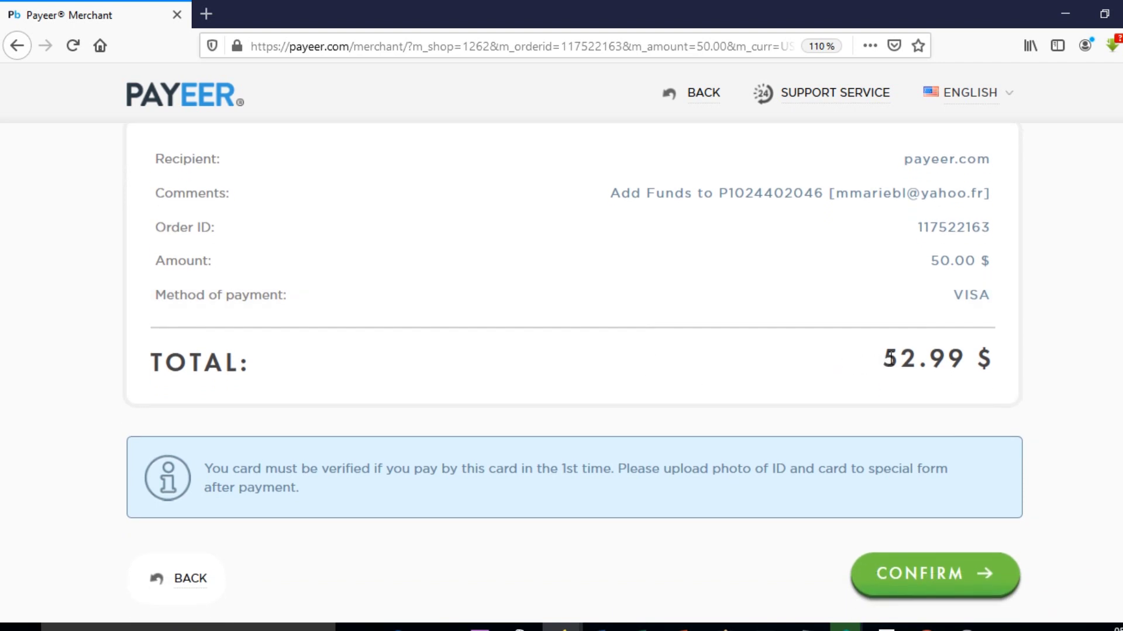
# Step: Check the 50.00 $ amount and 52.99 $ total, then confirm the invoice
pyautogui.moveTo(1004, 358); pyautogui.dragTo(888, 362)
pyautogui.click(884, 366)
pyautogui.moveTo(996, 262); pyautogui.dragTo(967, 261)
pyautogui.click(929, 268)
pyautogui.moveTo(900, 360); pyautogui.dragTo(918, 360)
pyautogui.click(918, 574)
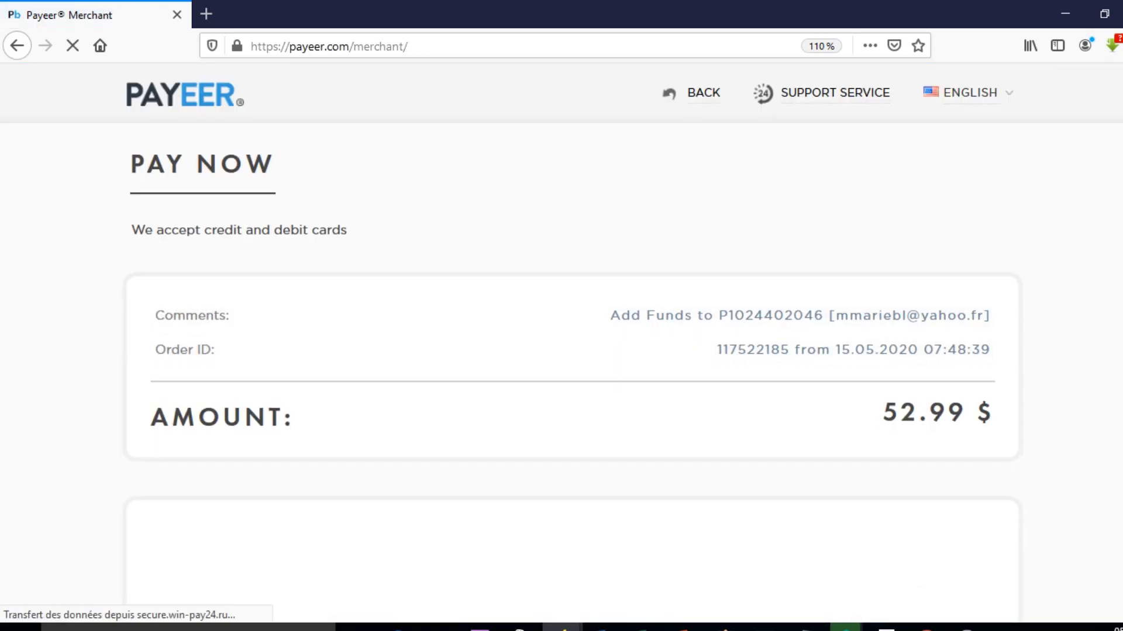
# Step: Scroll down the Pay Now page to the card form and select the Cardholder Name field
pyautogui.scroll(-1, 561, 386)
pyautogui.scroll(-7, 1077, 268)
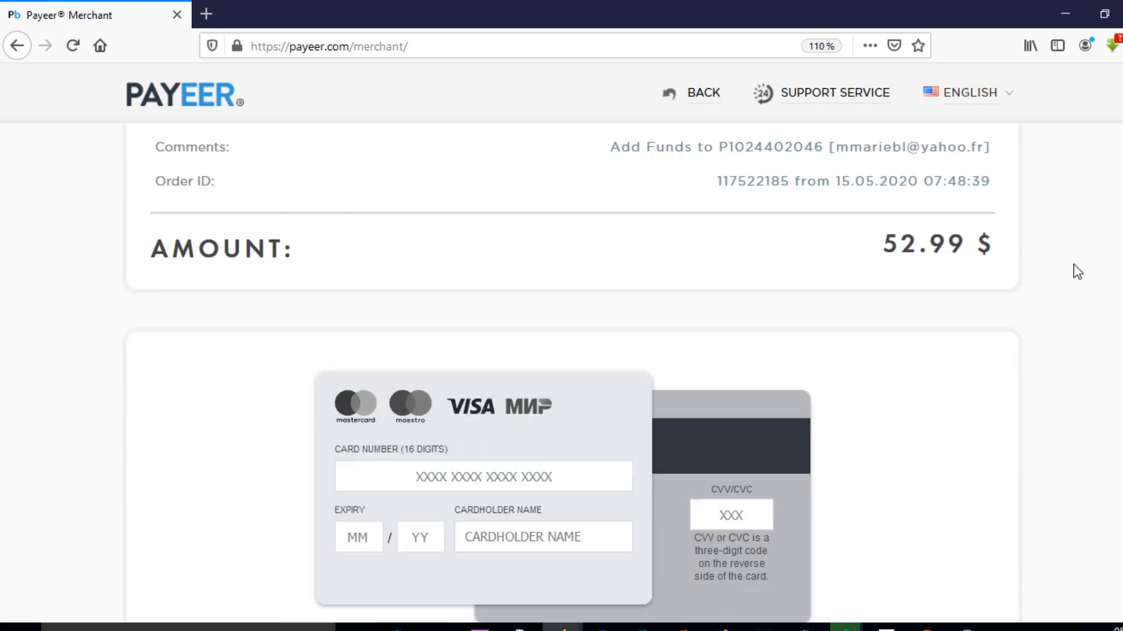
pyautogui.scroll(-2, 1078, 271)
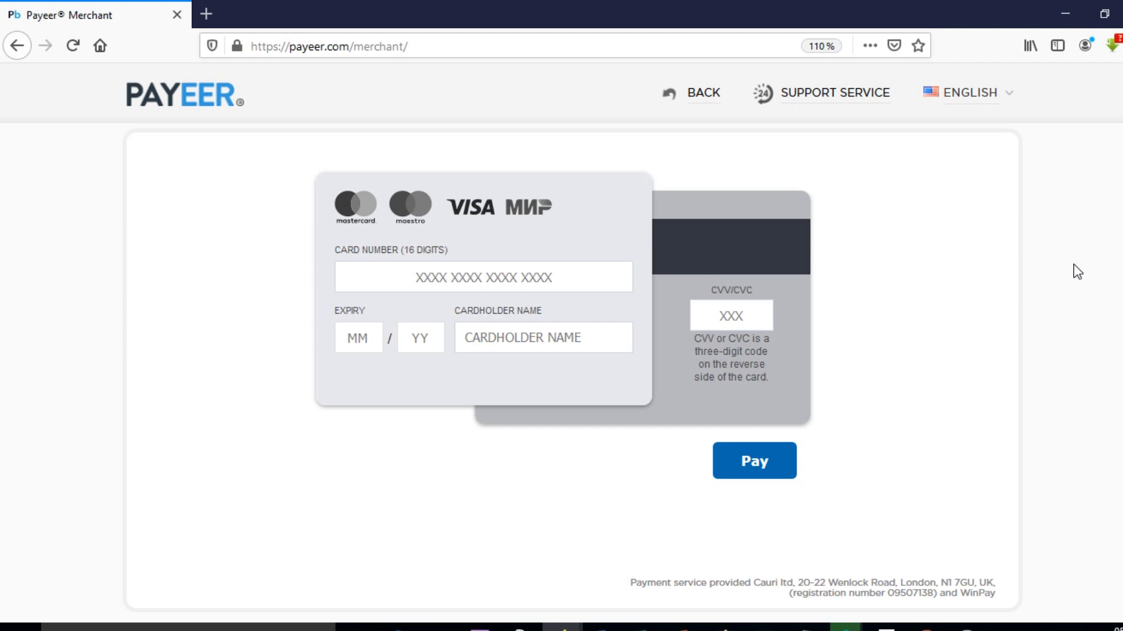
pyautogui.click(546, 343)
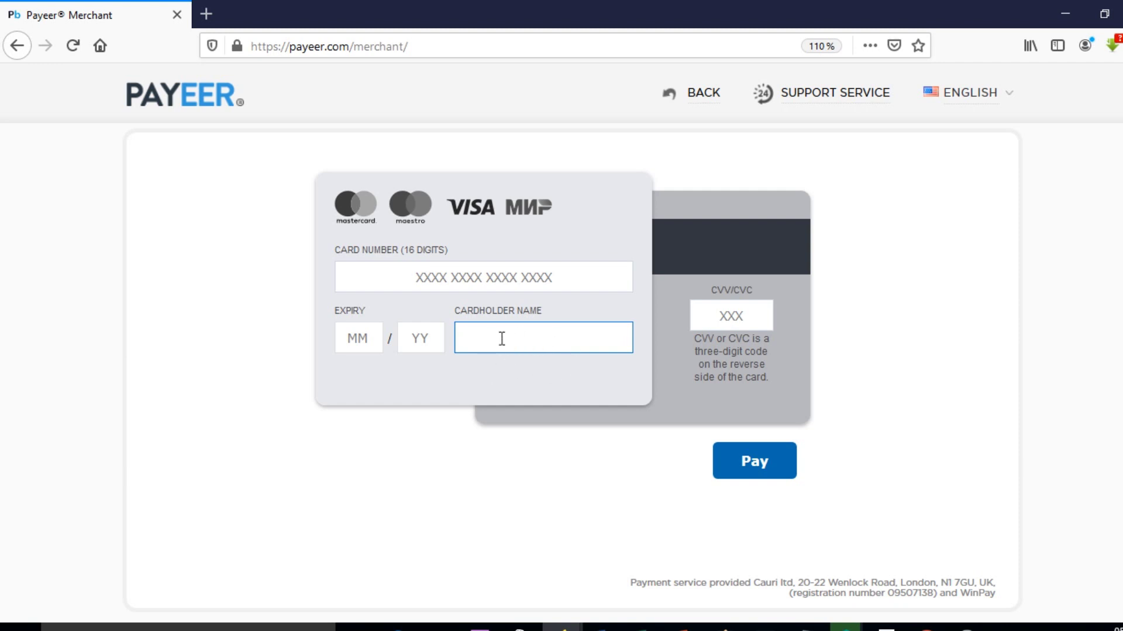
# Step: Enter the card number, correcting its mistyped last digits
pyautogui.click(464, 275)
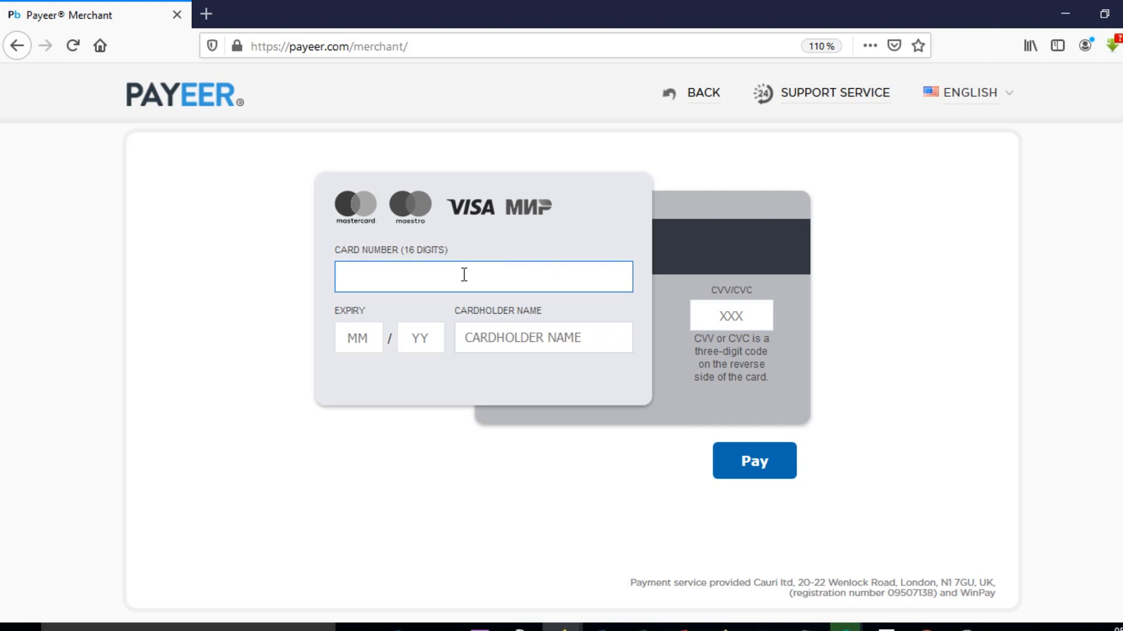
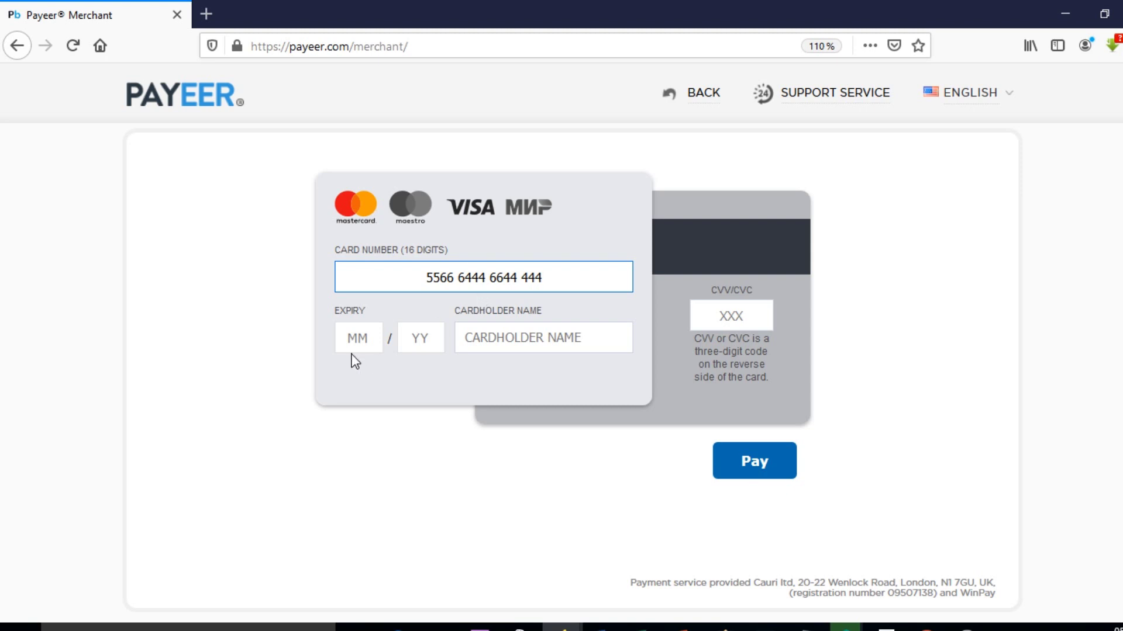
# Step: Fill in the card's expiry date, the cardholder's name and the three-digit CVV
pyautogui.click(358, 338)
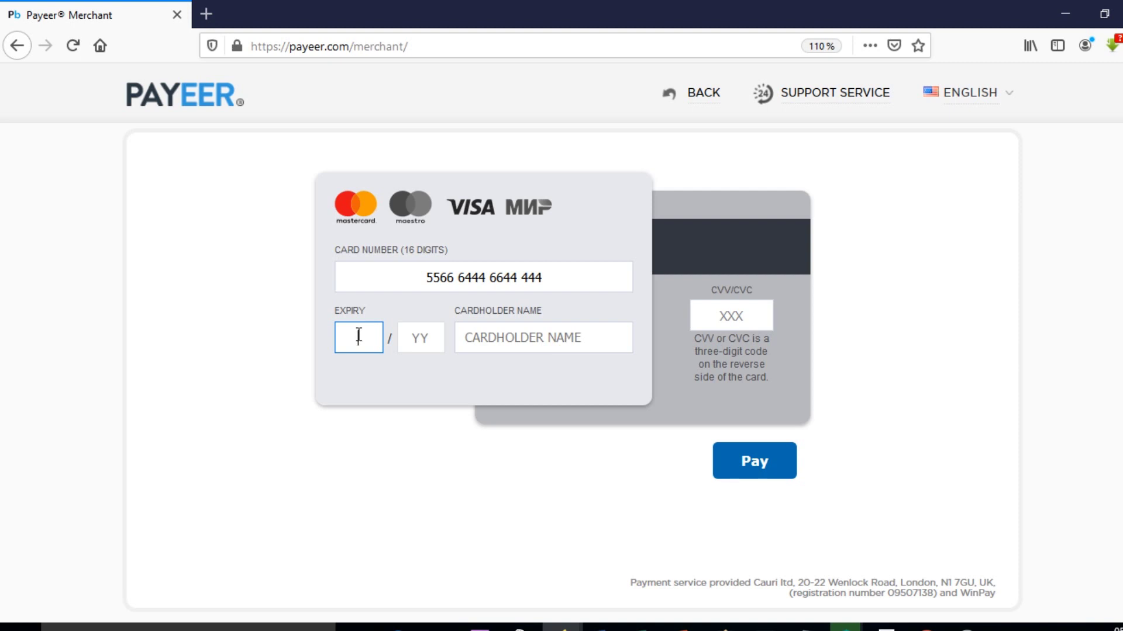
pyautogui.write('12')
pyautogui.write('21')
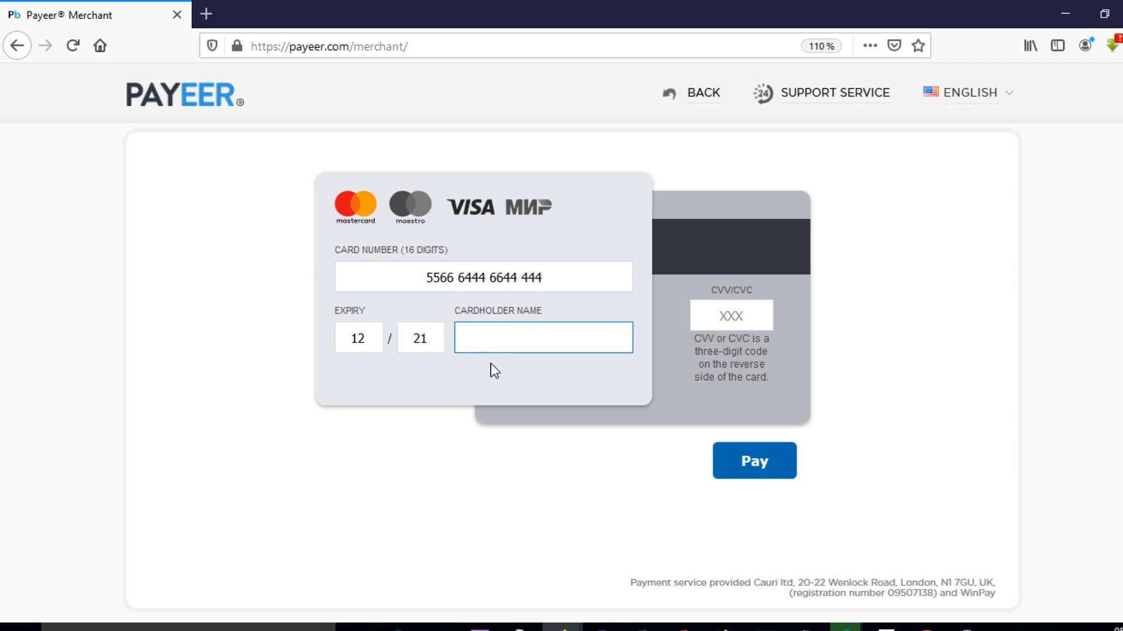
pyautogui.click(754, 320)
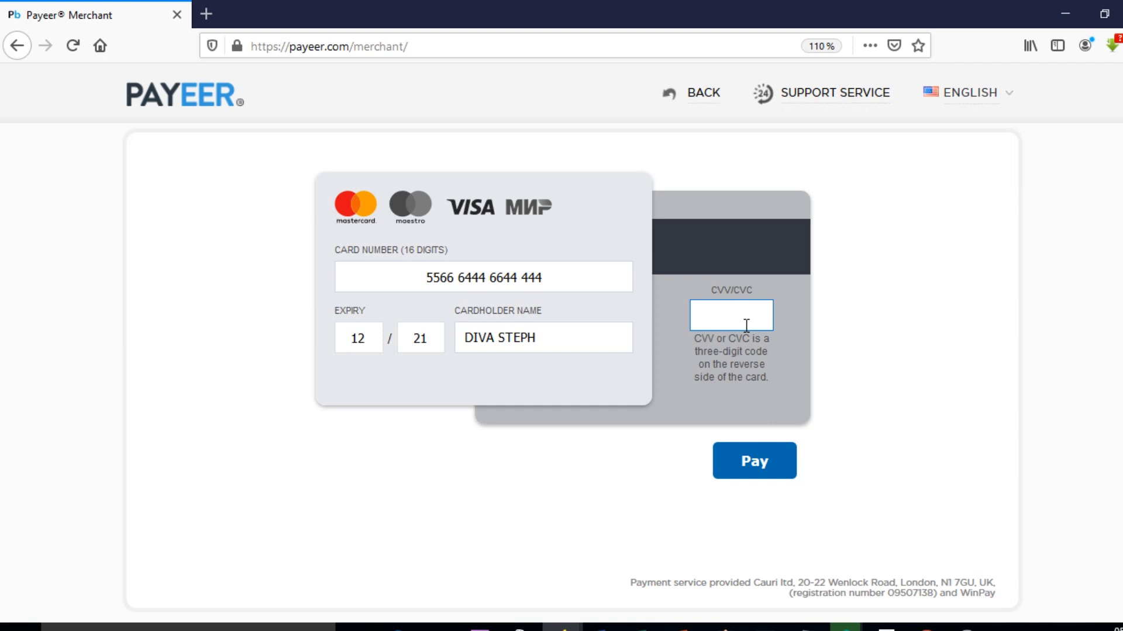
pyautogui.write('•••')
pyautogui.moveTo(421, 279); pyautogui.dragTo(549, 290)
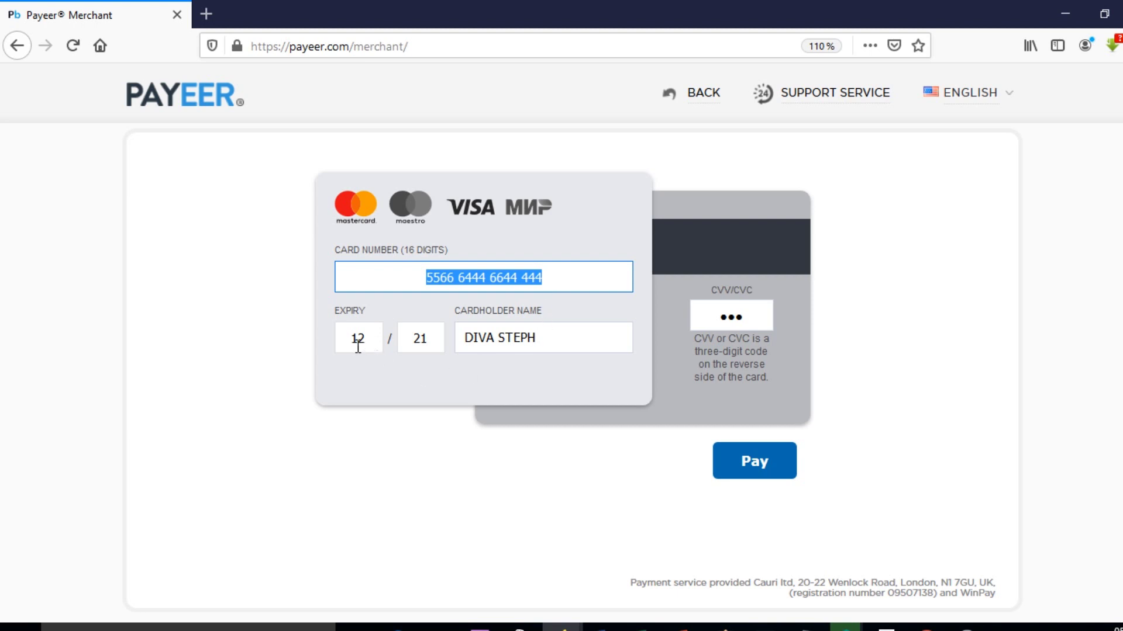
pyautogui.moveTo(357, 343); pyautogui.dragTo(393, 338)
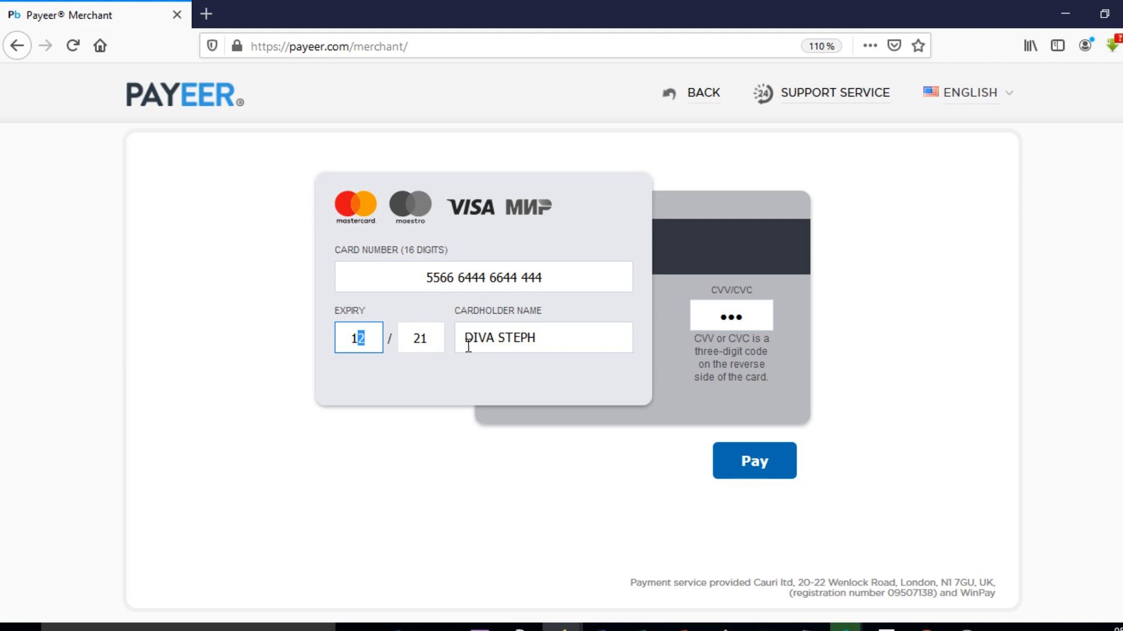
pyautogui.click(439, 338)
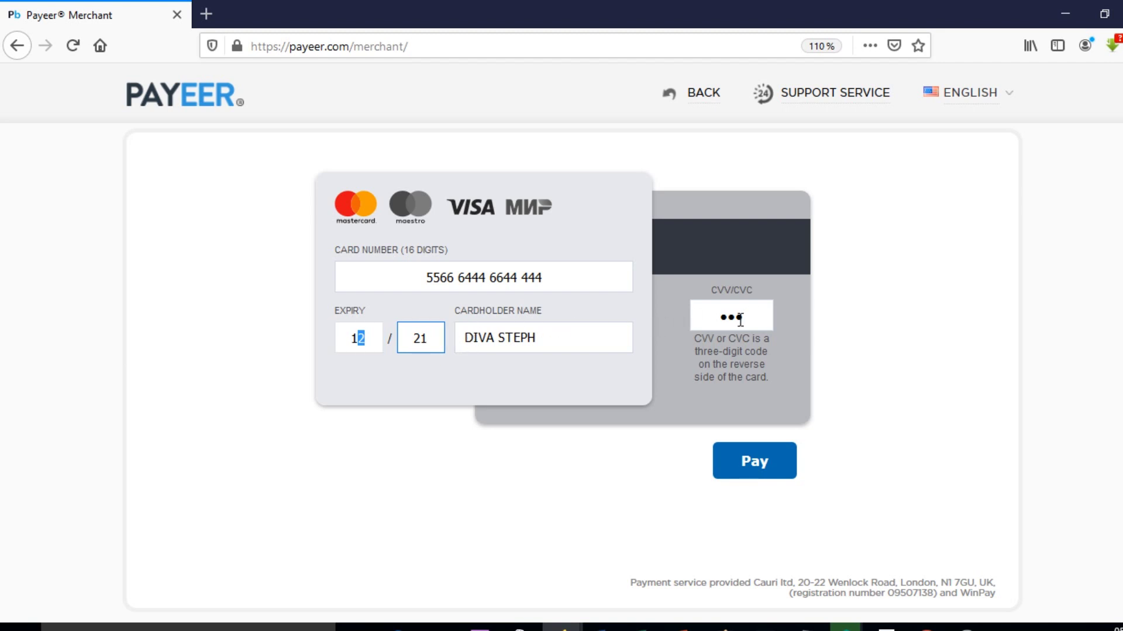
pyautogui.press('Tab')
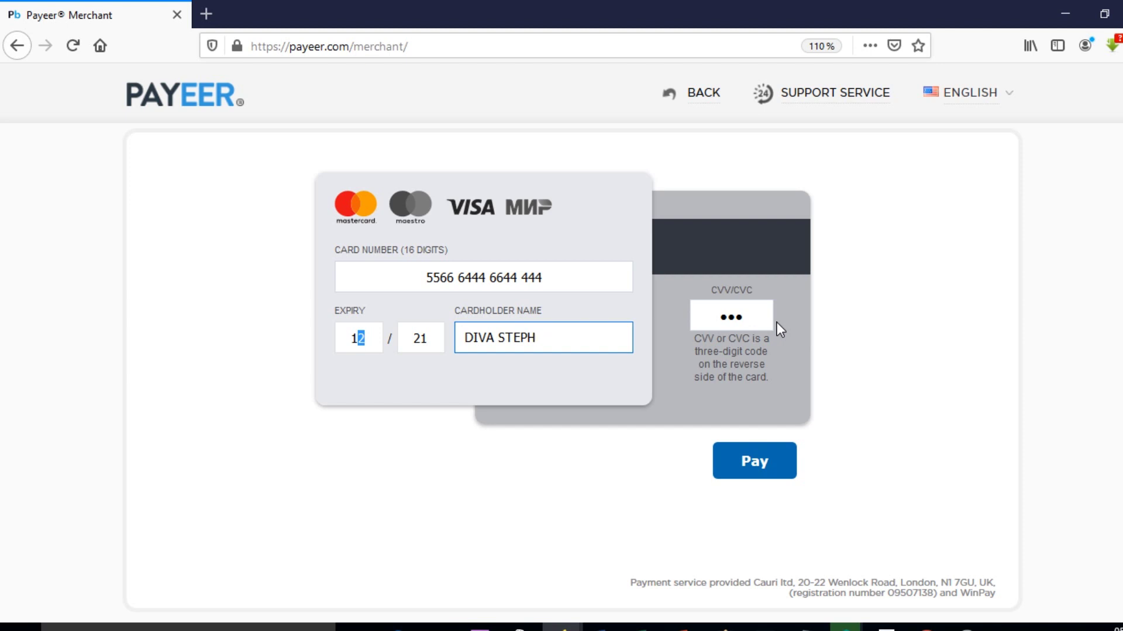
pyautogui.scroll(2, 810, 297)
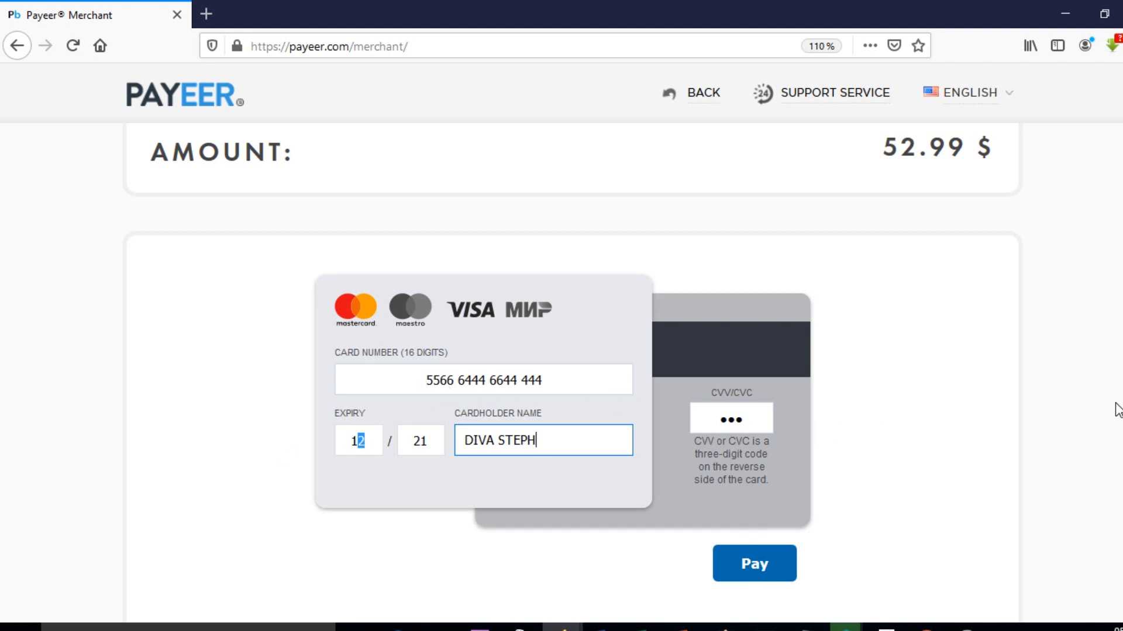
pyautogui.scroll(-1, 562, 374)
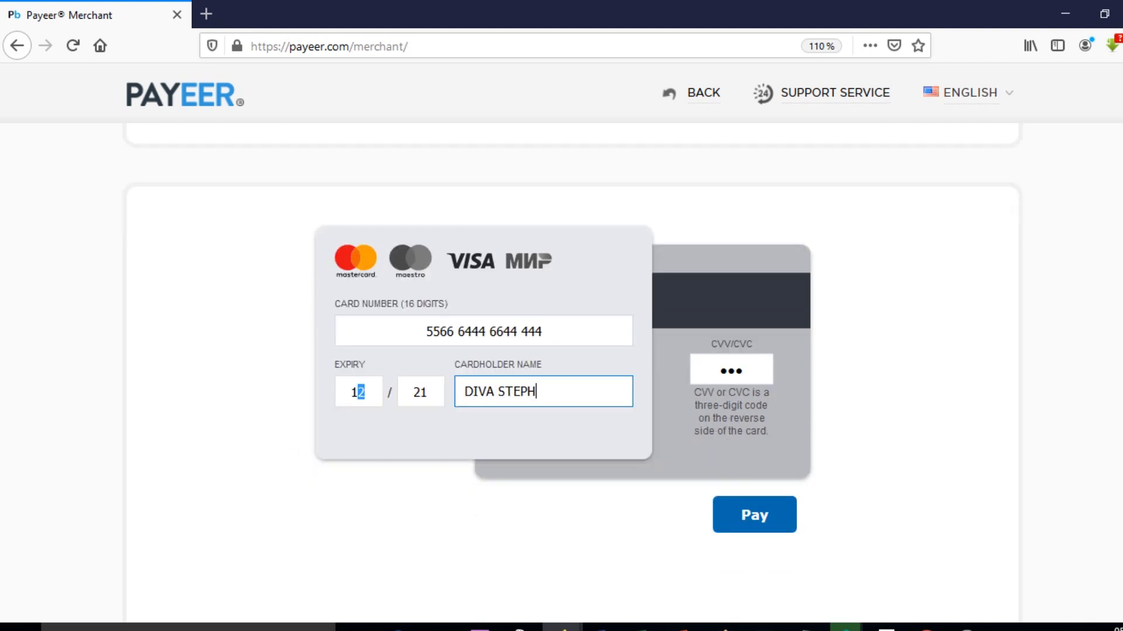
pyautogui.click(591, 324)
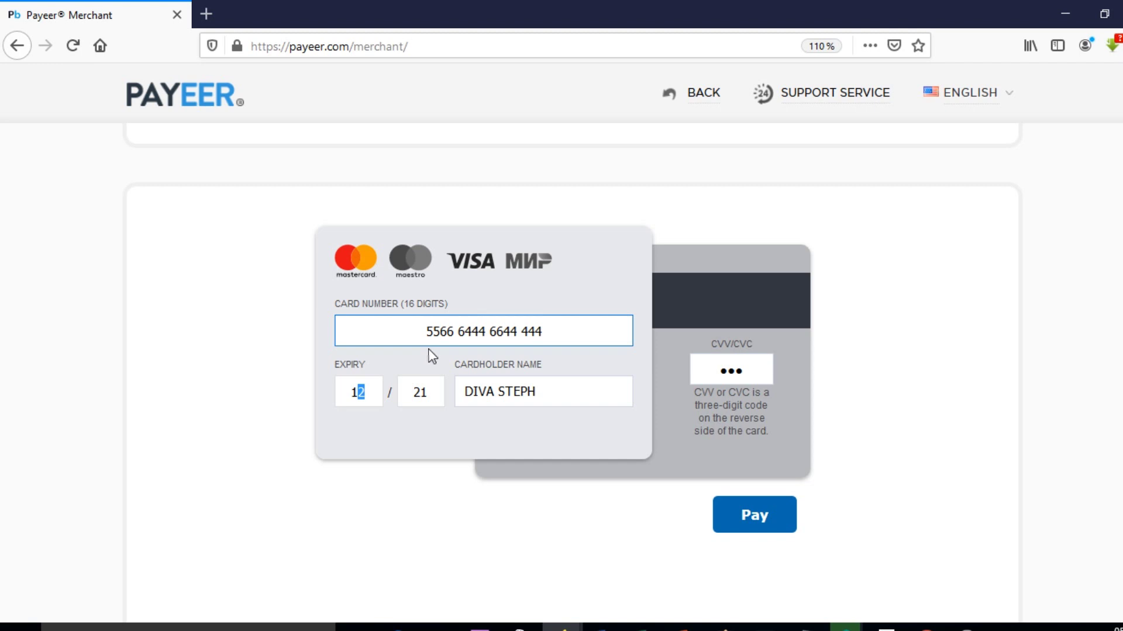
# Step: Submit the card payment with Pay, which gets an 'invalid card number' error
pyautogui.click(753, 517)
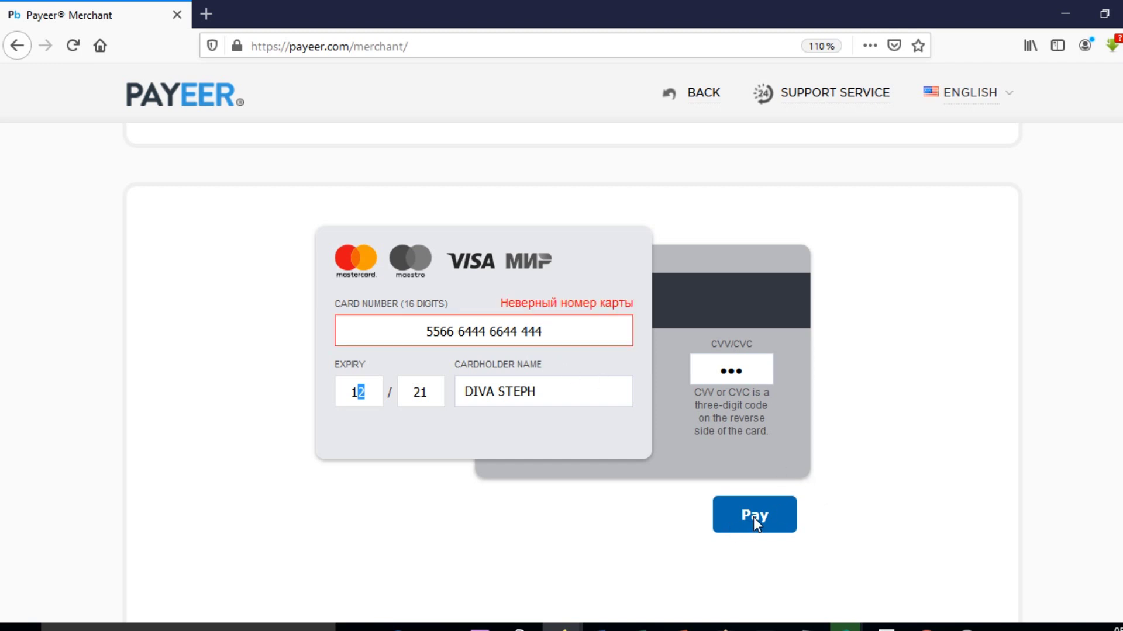